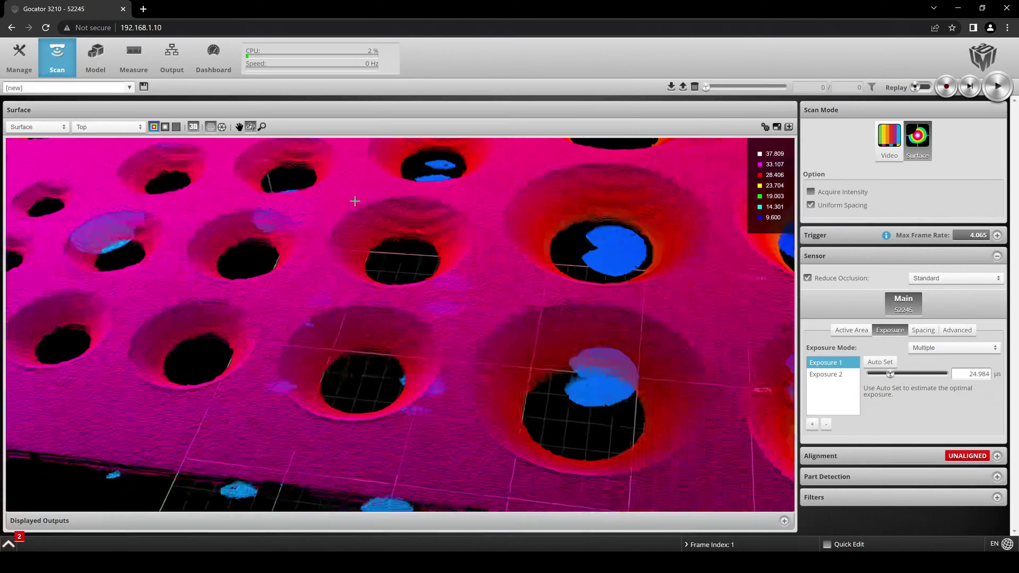
- Inspect the 3D height map, then begin a factory restore from the Maintenance page
left_click_drag(352, 201, 412, 282)
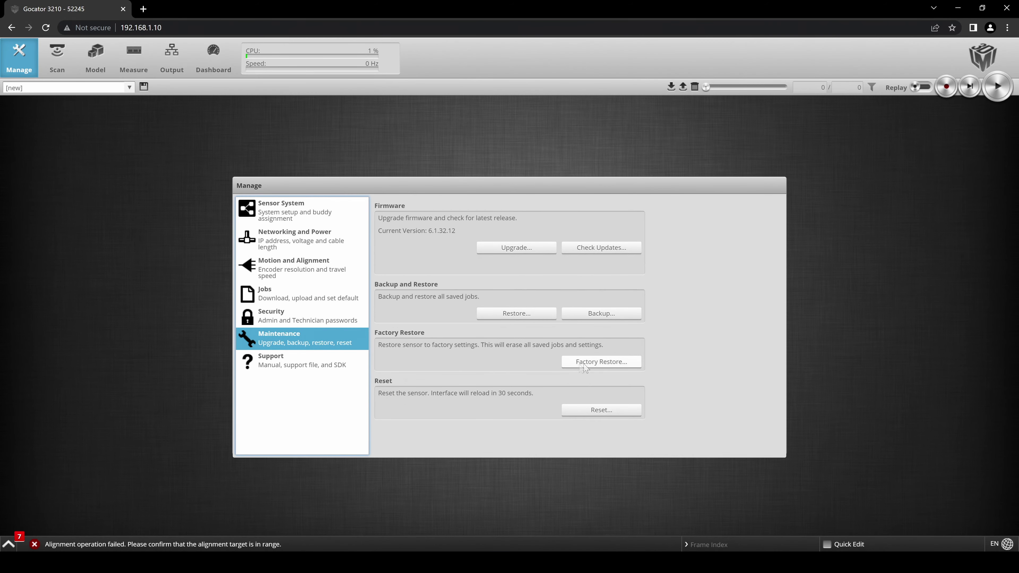
left_click(582, 364)
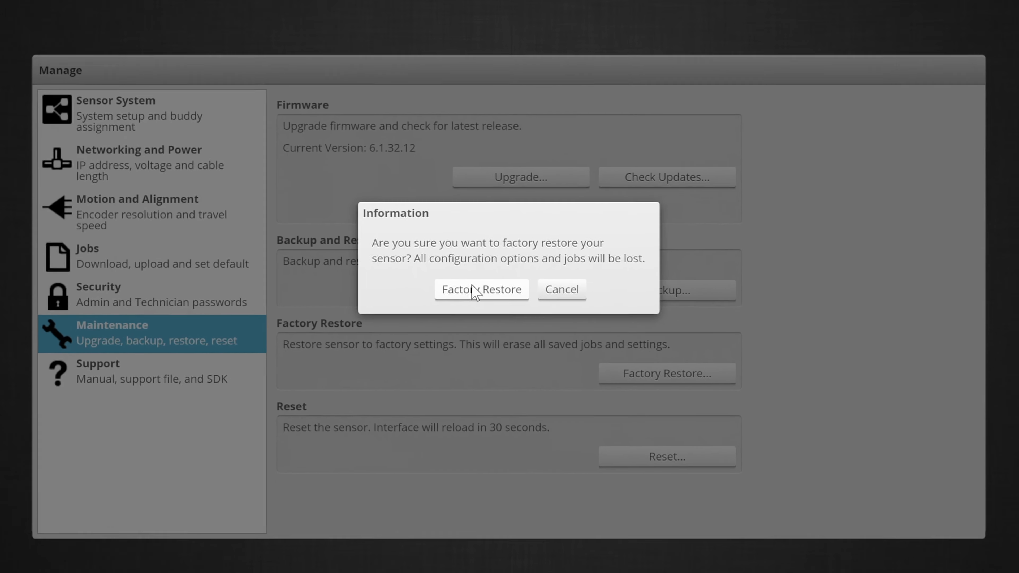
- Confirm the factory restore, erasing all jobs and settings
left_click(472, 286)
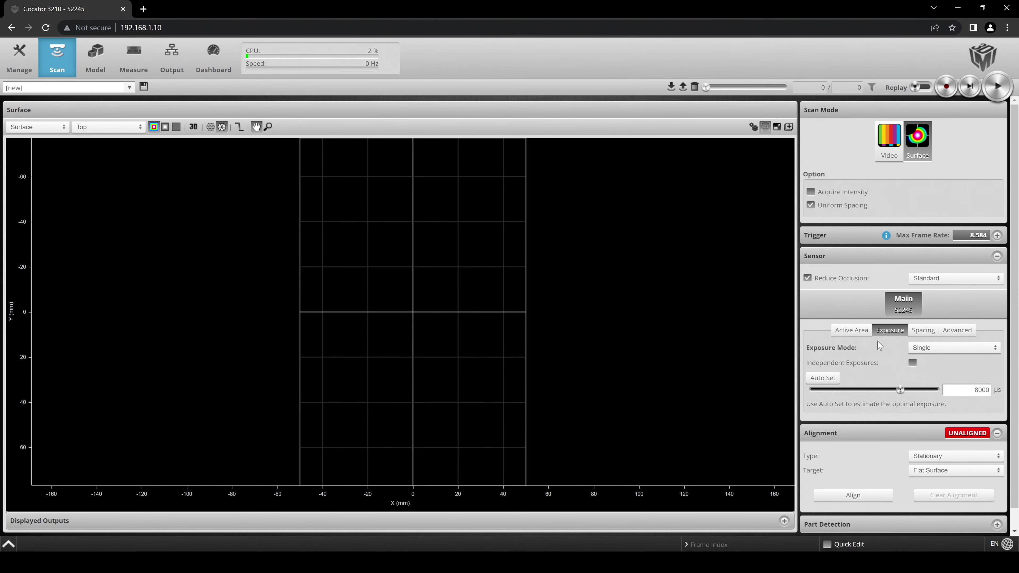
- Align the stationary sensor against the flat surface, then go to Manage and back to scan setup
scroll(913, 408, "down", 1)
left_click(862, 477)
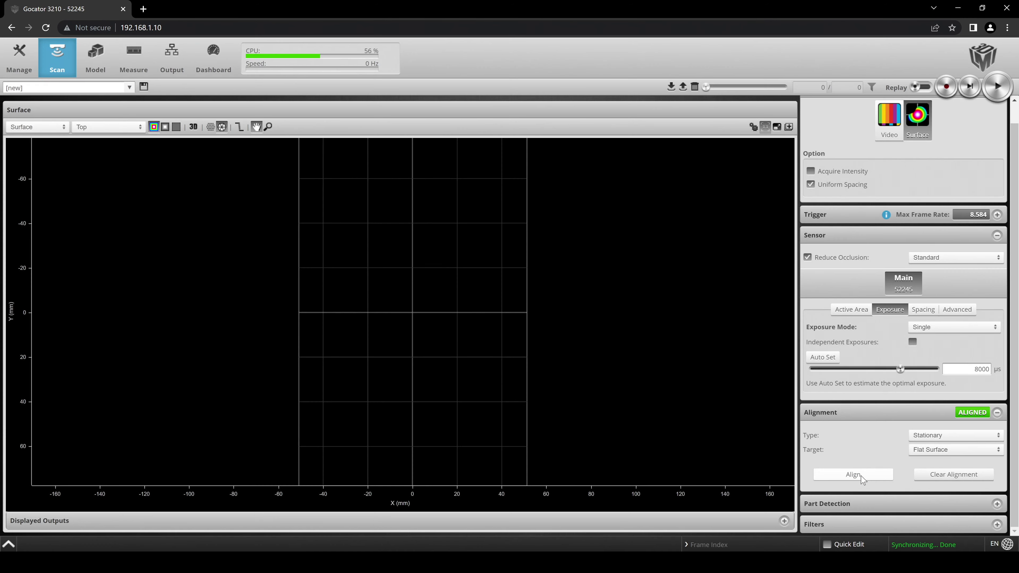
left_click(19, 56)
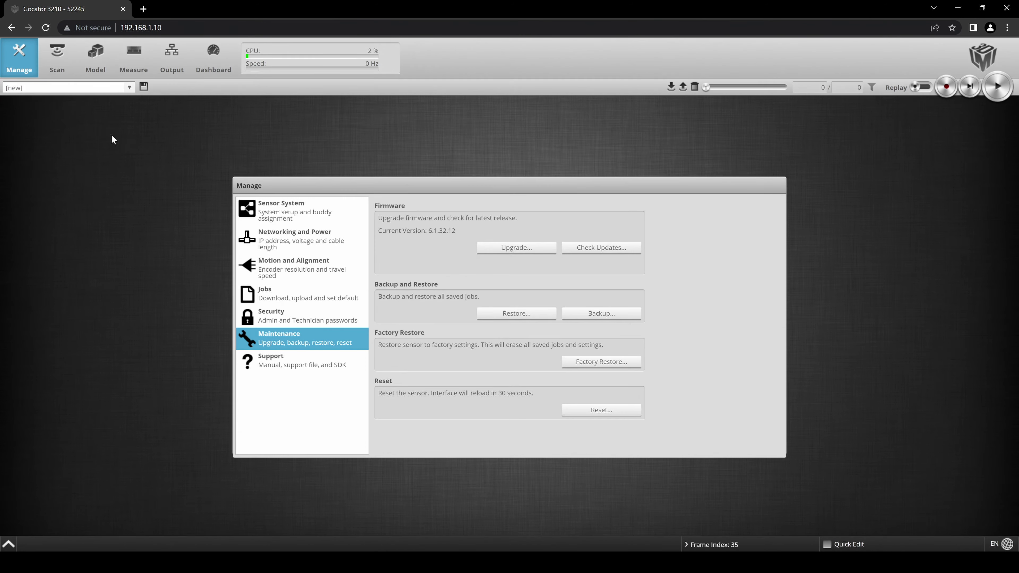
left_click(64, 60)
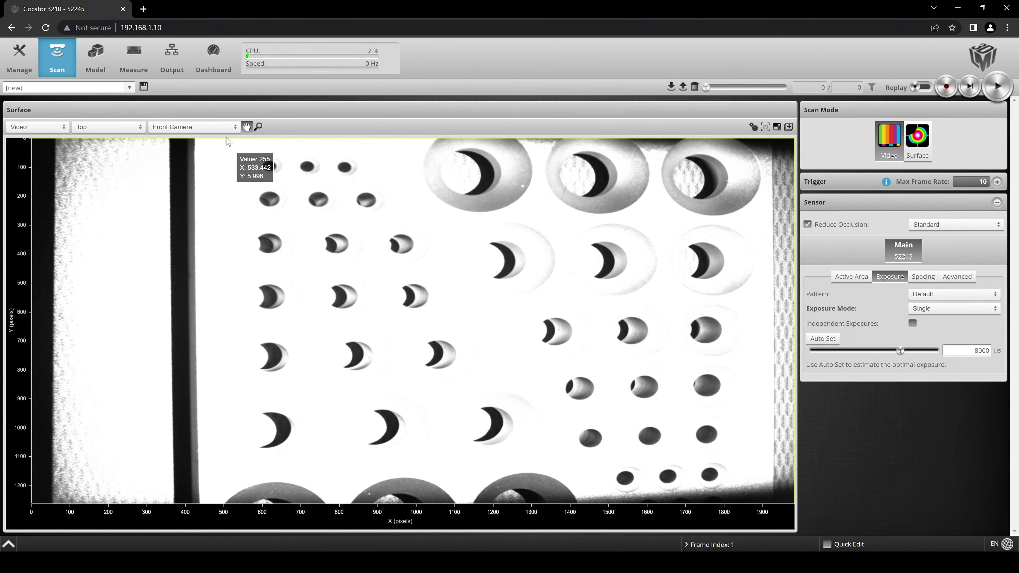
- Show Both Cameras in Video mode, lower exposure to 138.219 µs, and take a snapshot
left_click(218, 128)
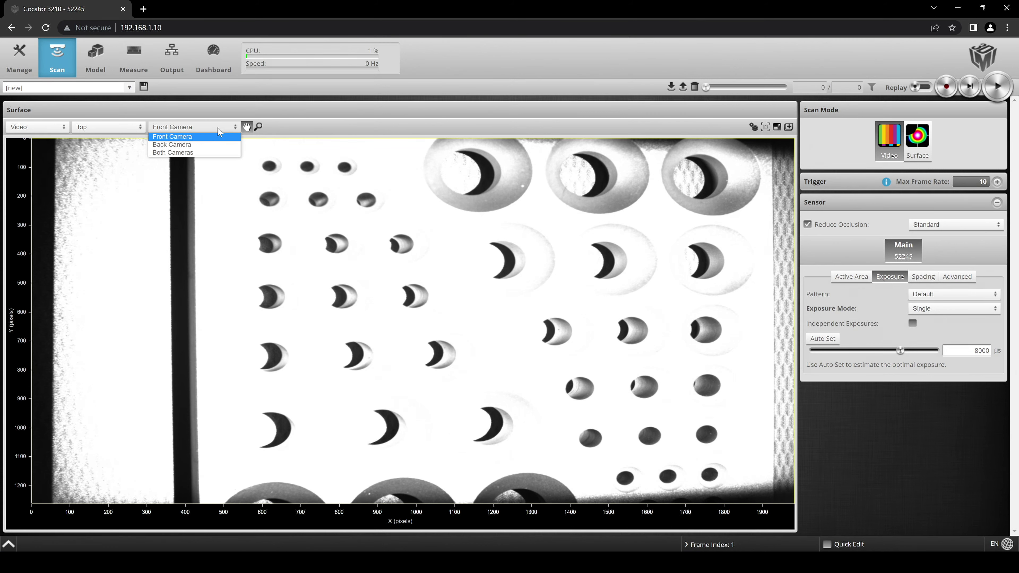
left_click(217, 153)
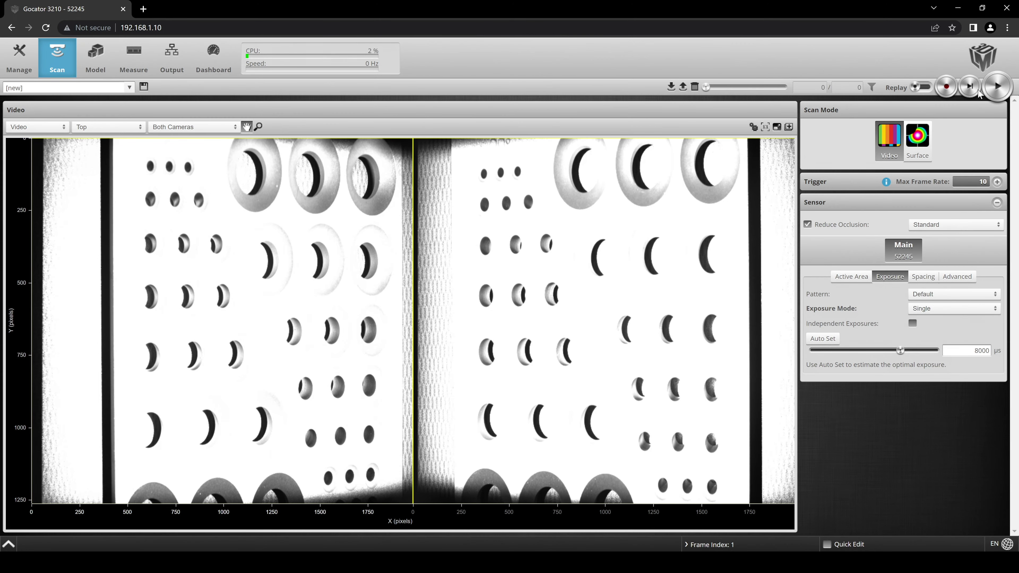
left_click_drag(900, 352, 866, 351)
left_click(969, 85)
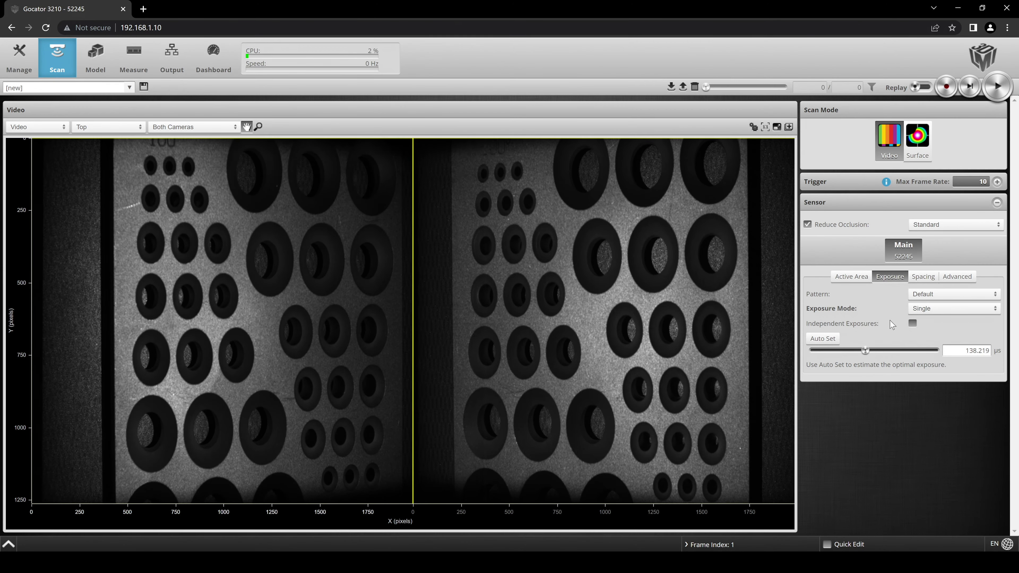
left_click(753, 127)
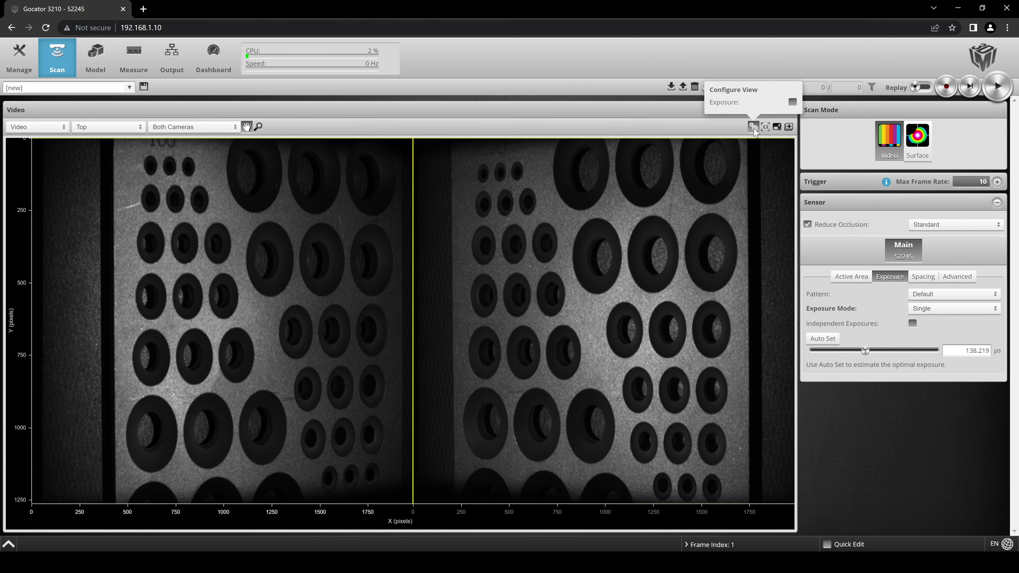
- Overlay exposure on the camera images and try exposures around 175 and 249 µs
left_click(792, 102)
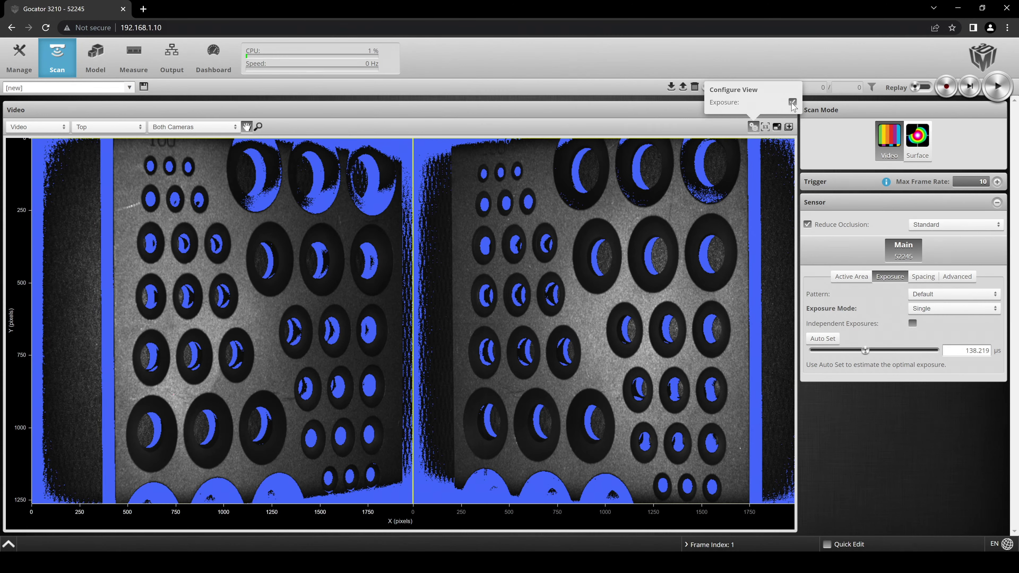
left_click_drag(865, 351, 868, 352)
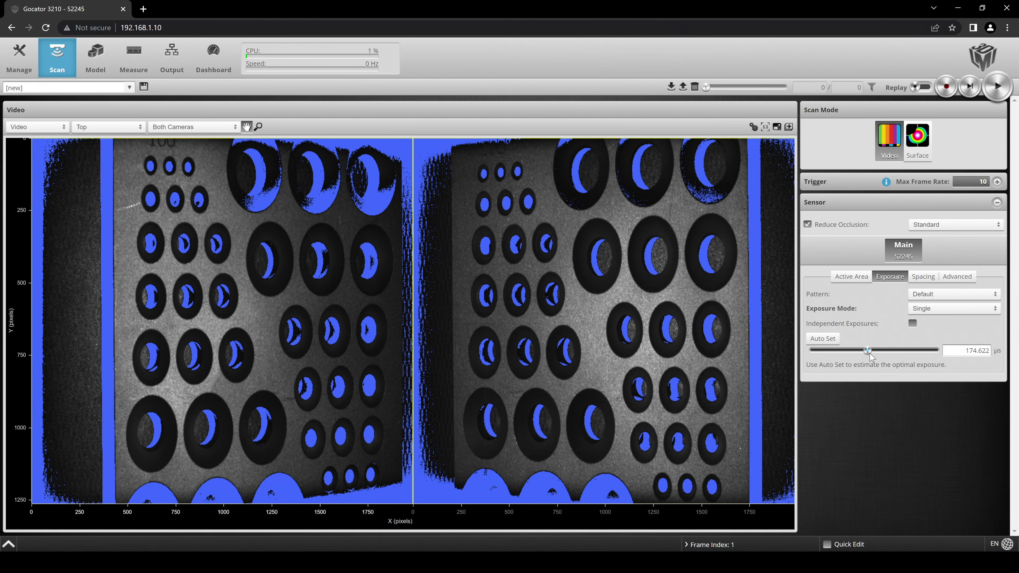
left_click_drag(868, 351, 871, 351)
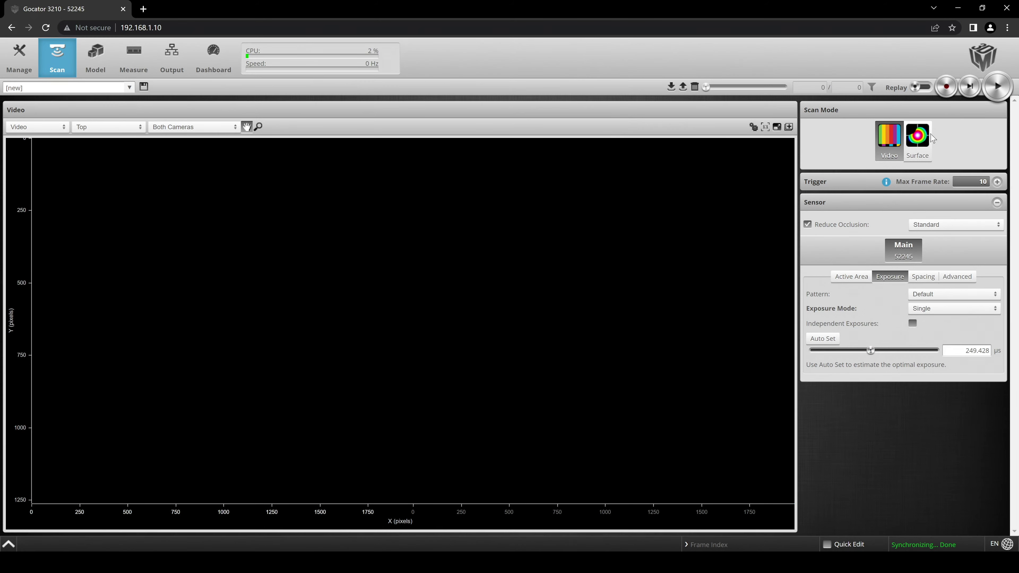
left_click(963, 92)
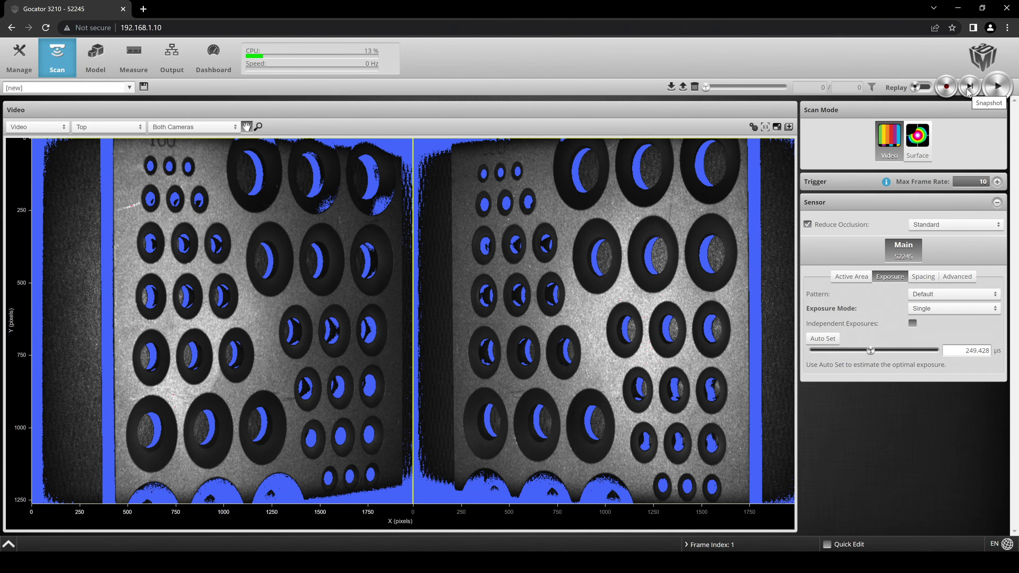
- Test a 3739 µs exposure, then settle back at 174.622 µs with a snapshot
left_click_drag(871, 351, 894, 351)
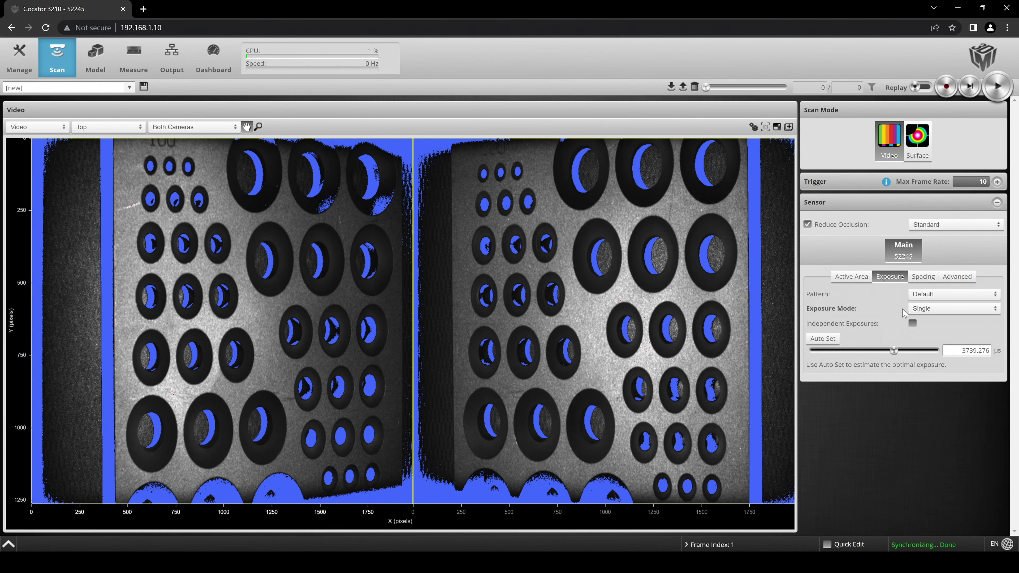
left_click(969, 90)
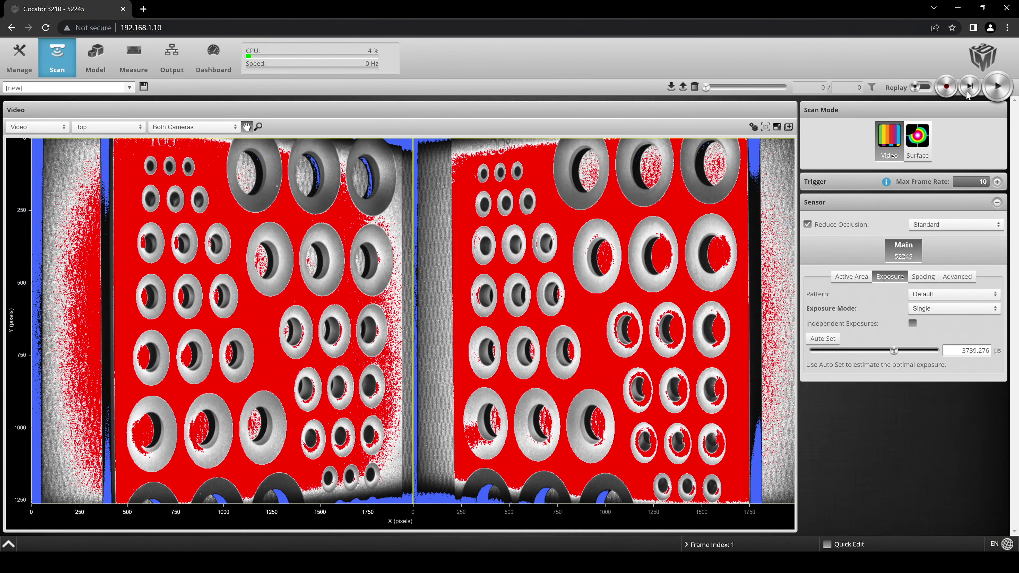
left_click_drag(895, 350, 868, 351)
left_click(969, 87)
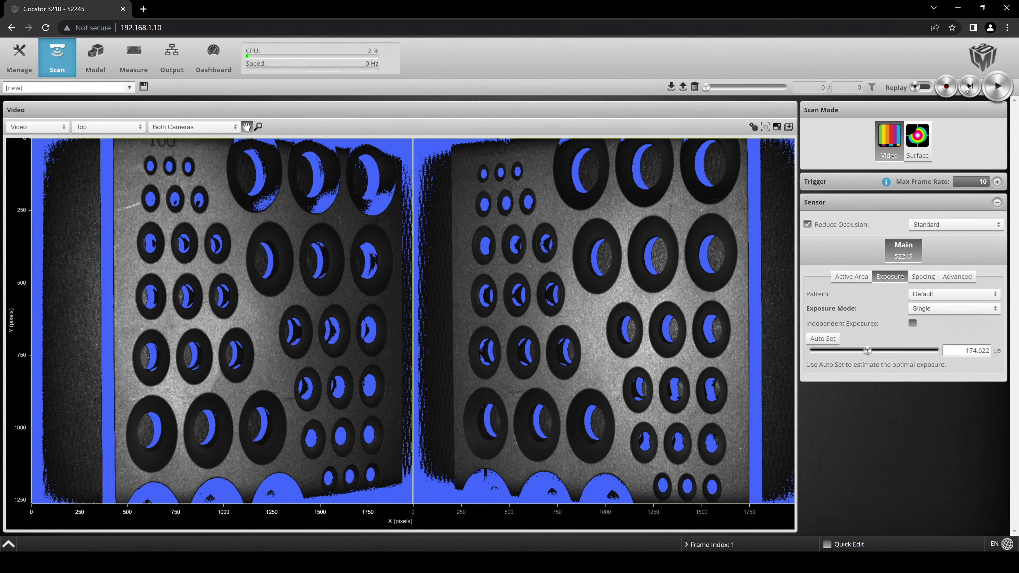
- Switch to Surface mode and tilt the 3D surface view to inspect the holes
left_click(918, 138)
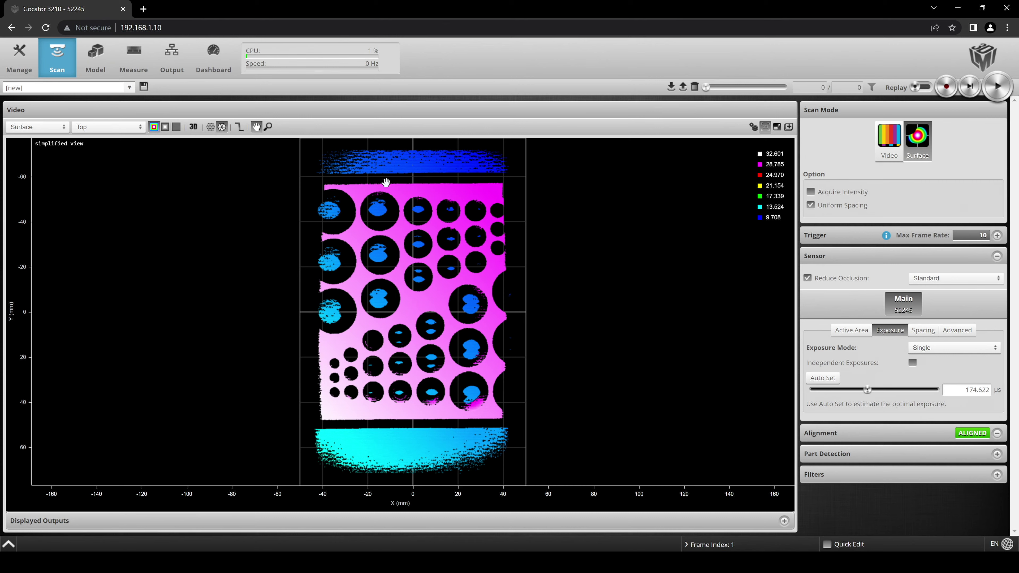
left_click(193, 127)
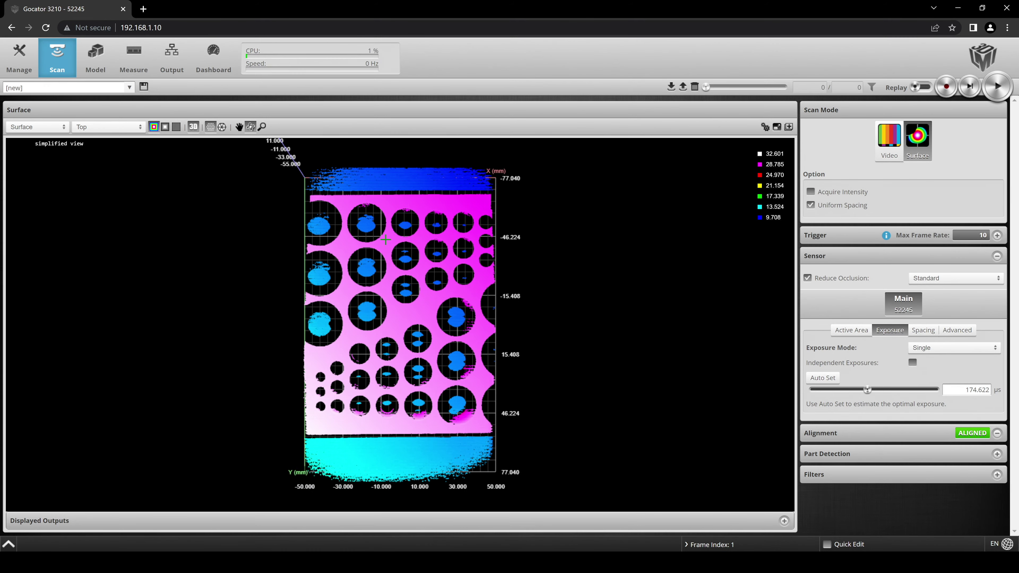
left_click_drag(438, 227, 523, 346)
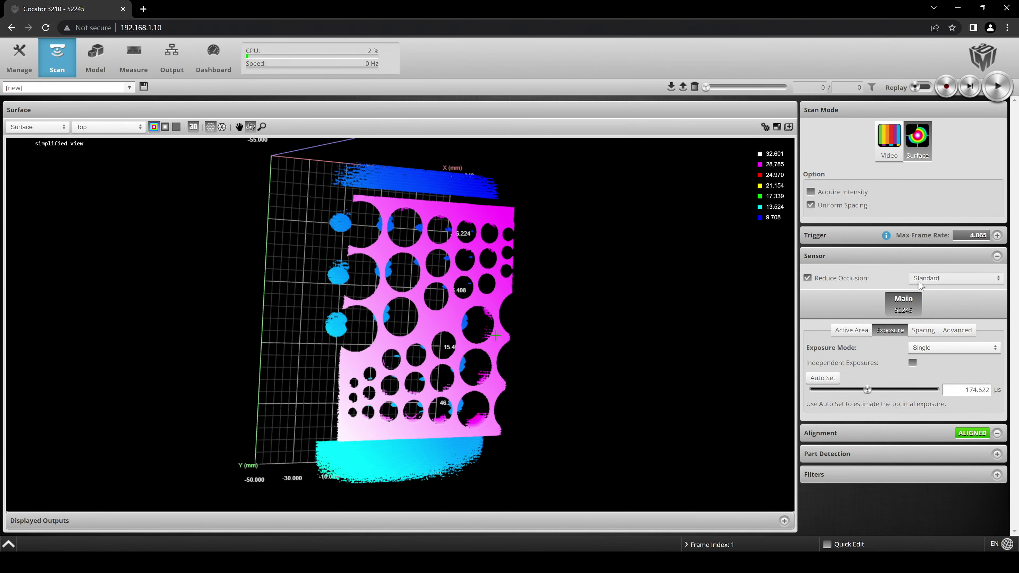
- Set the sensor Material to Interreflective in the Advanced settings
left_click(954, 335)
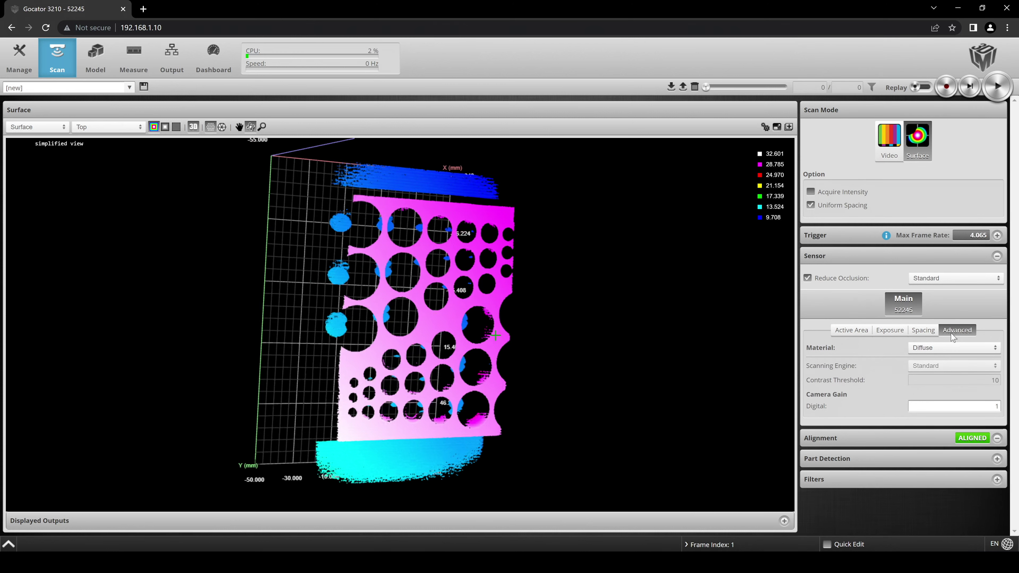
left_click(936, 348)
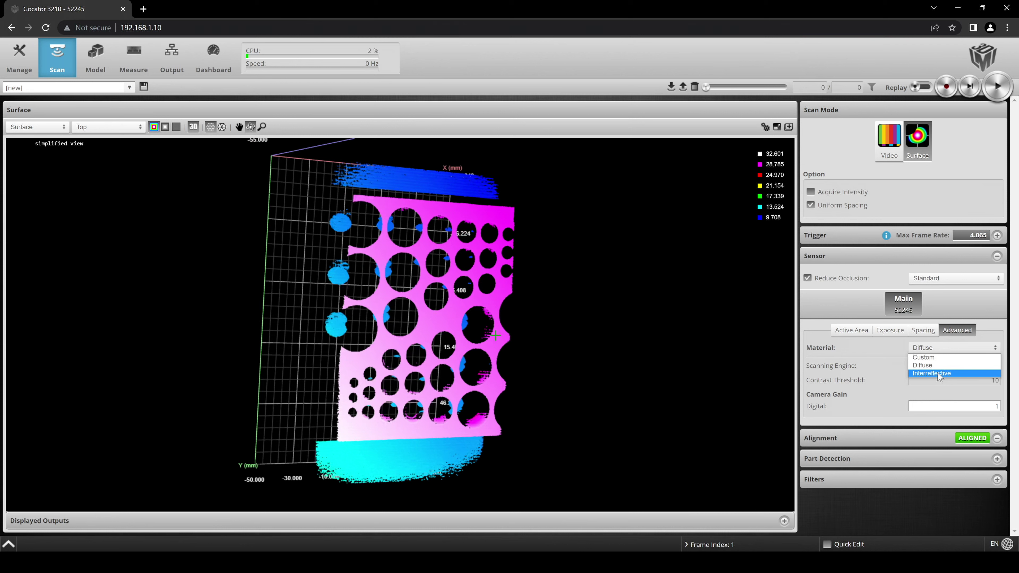
left_click(939, 374)
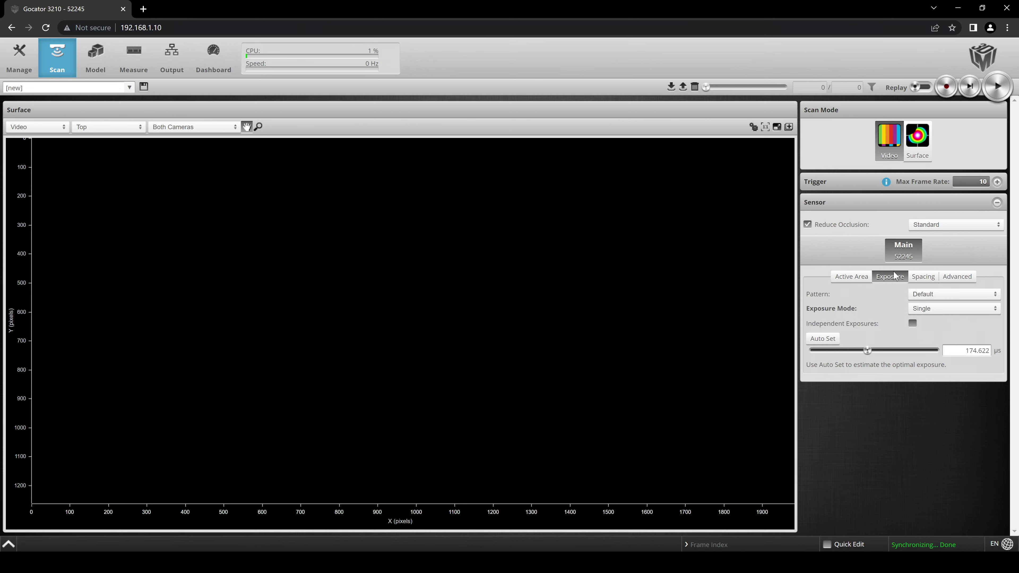
- Set Exposure Mode to Multiple, add Exposure 2 at about 4208 µs, and snapshot
left_click(923, 308)
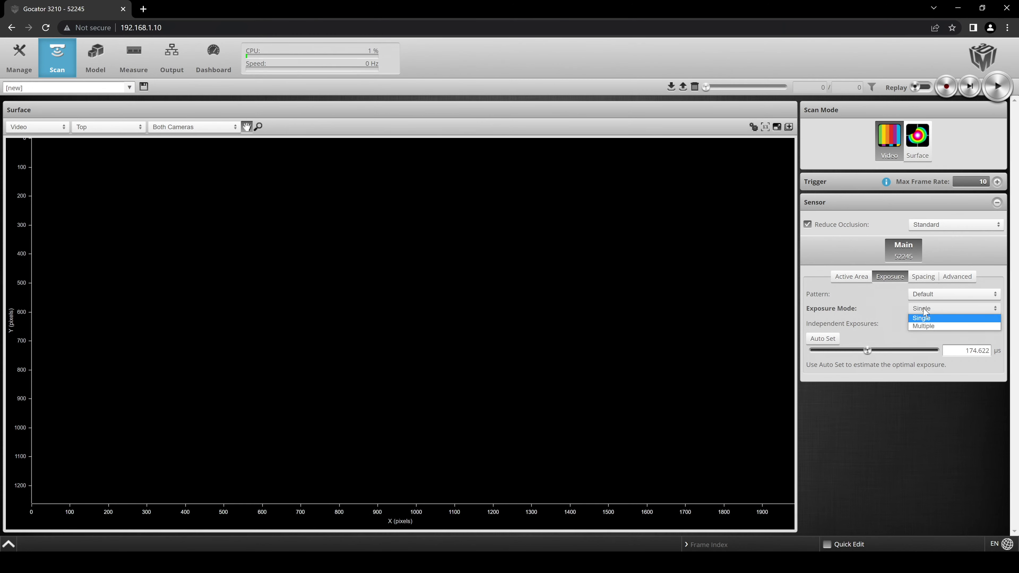
left_click(927, 326)
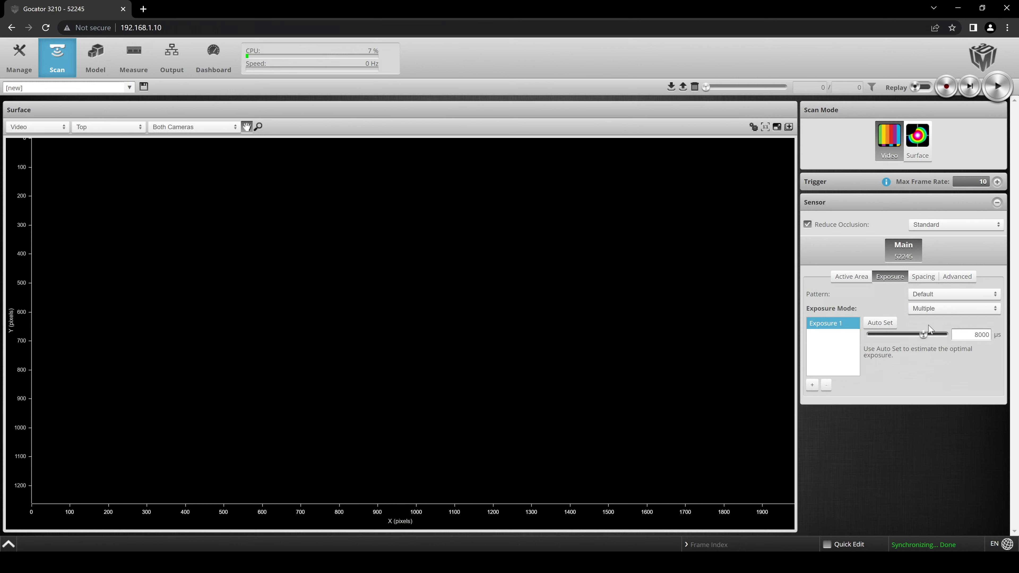
left_click(812, 385)
left_click_drag(867, 334, 920, 335)
left_click(970, 86)
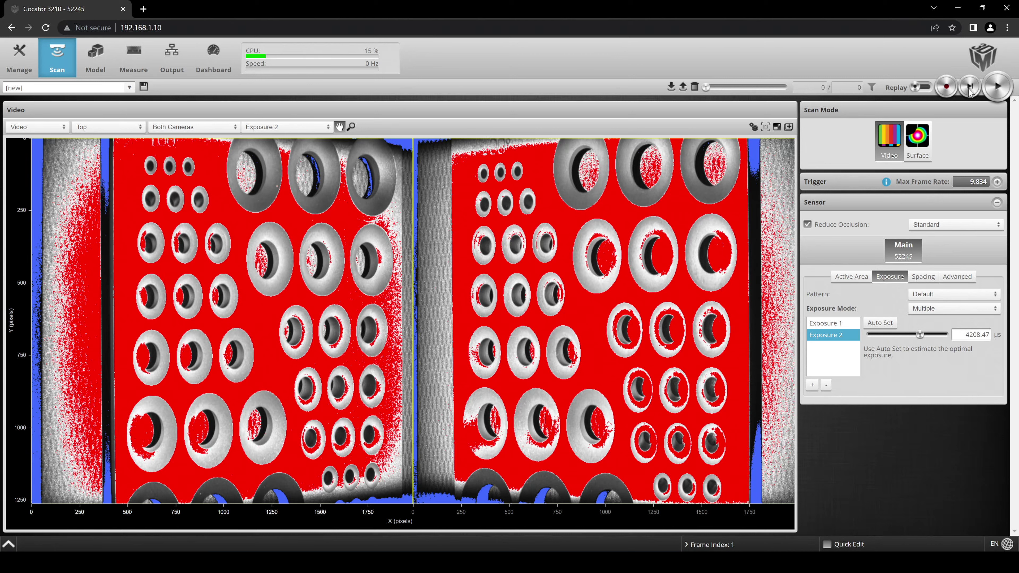
- Shorten Exposure 1 to 24.984 µs and capture a new frame
left_click(837, 325)
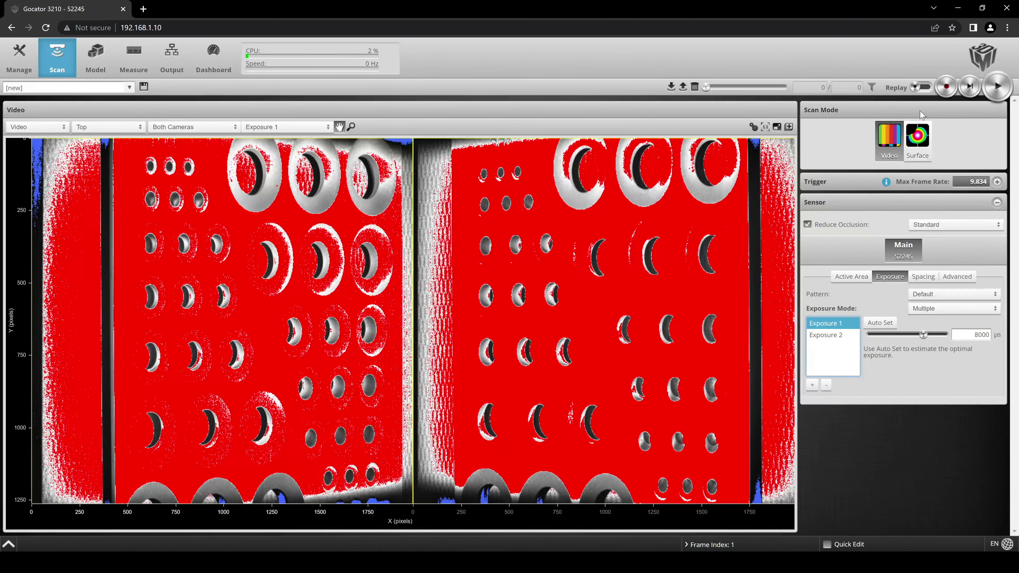
left_click_drag(923, 334, 887, 339)
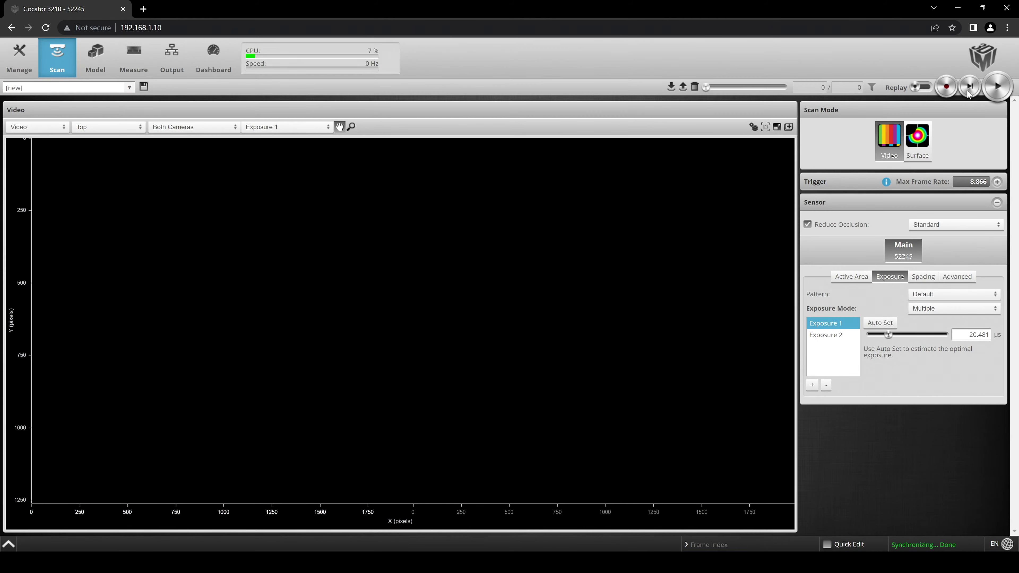
left_click(970, 87)
- Capture a surface scan of the countersunk-hole plate and display it in 3D
left_click(919, 136)
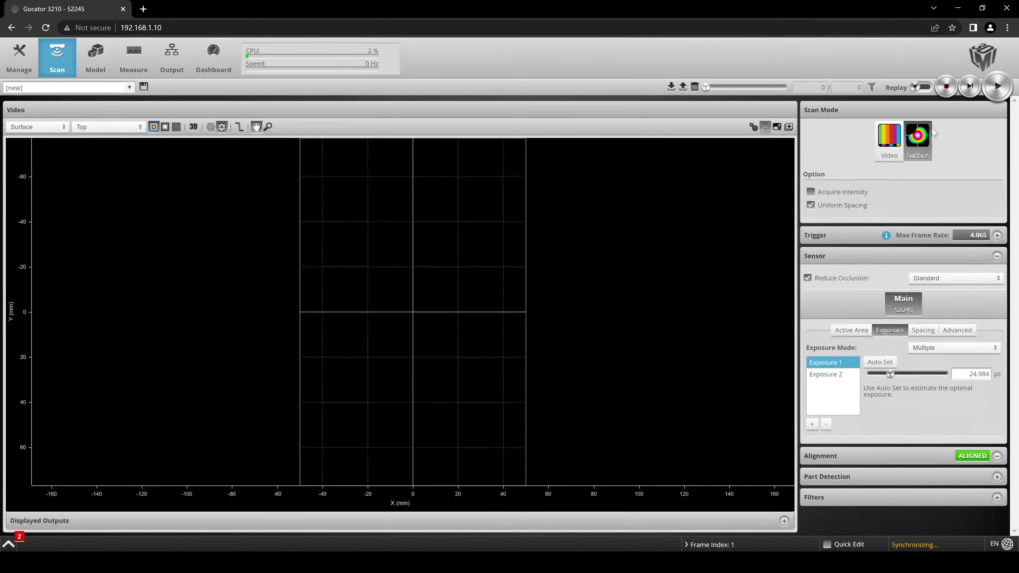
left_click(970, 88)
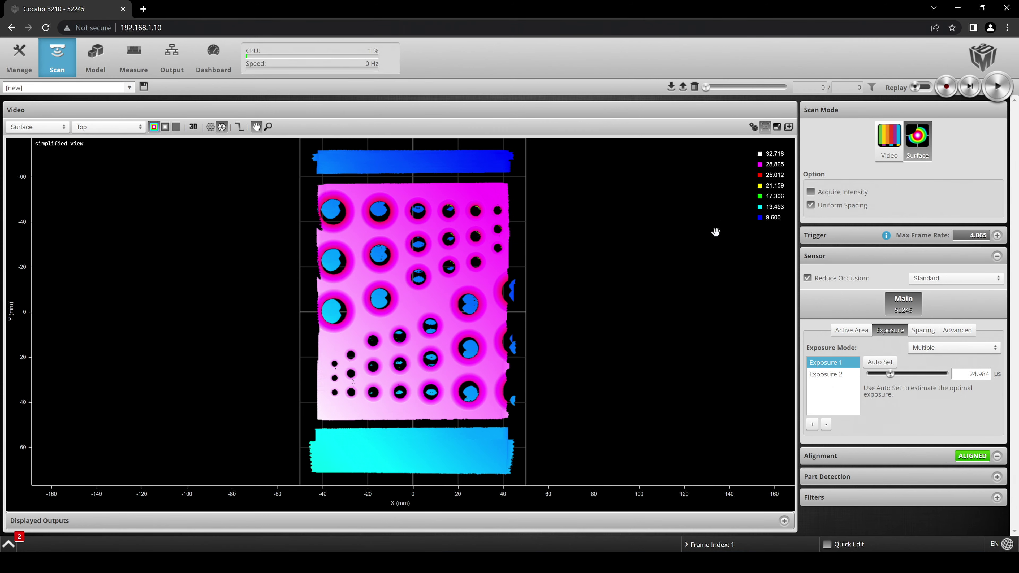
left_click(193, 127)
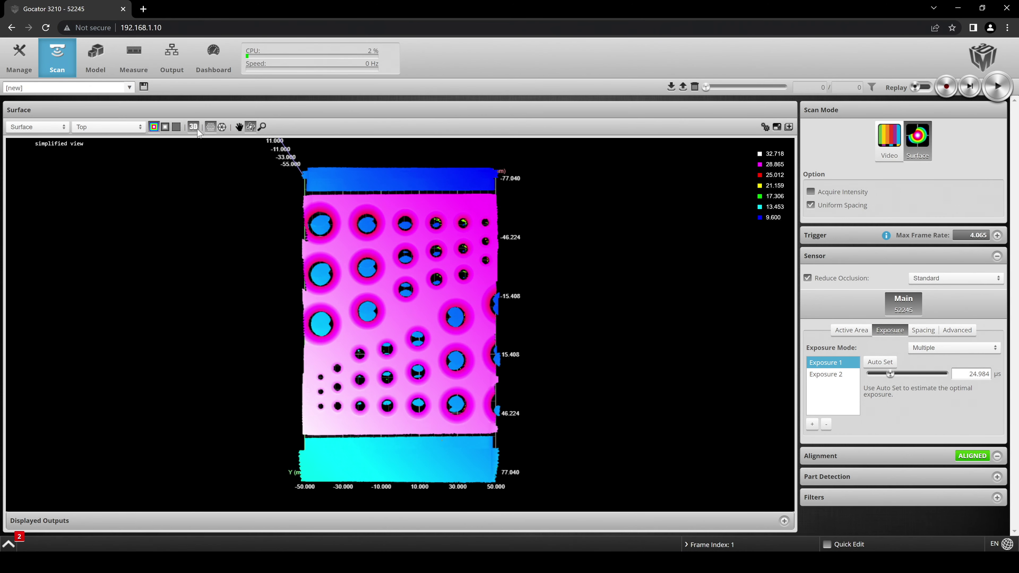
- Orbit and zoom the 3D scan to examine the countersunk holes up close
left_click_drag(505, 361, 457, 277)
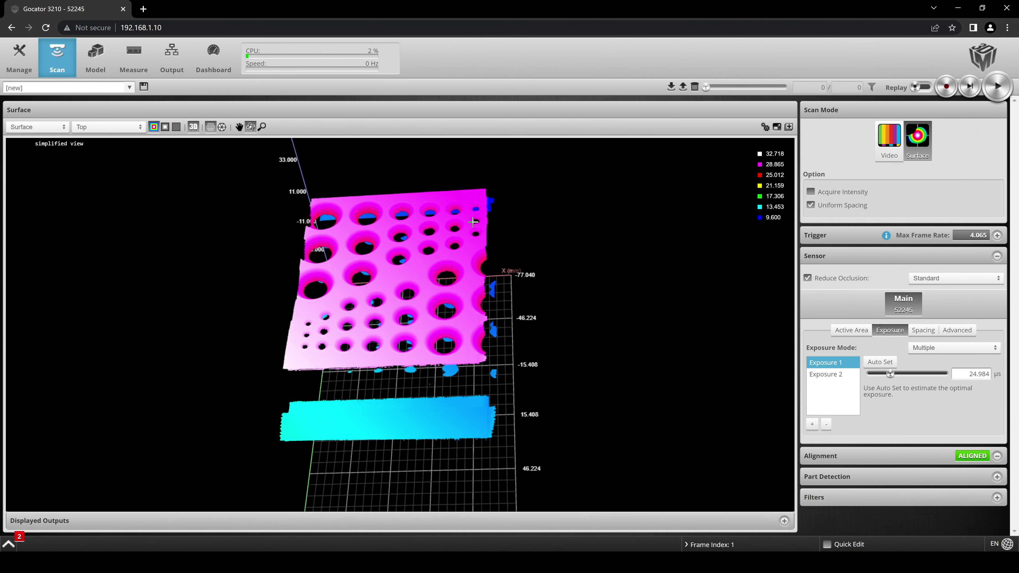
scroll(444, 285, "up", 5)
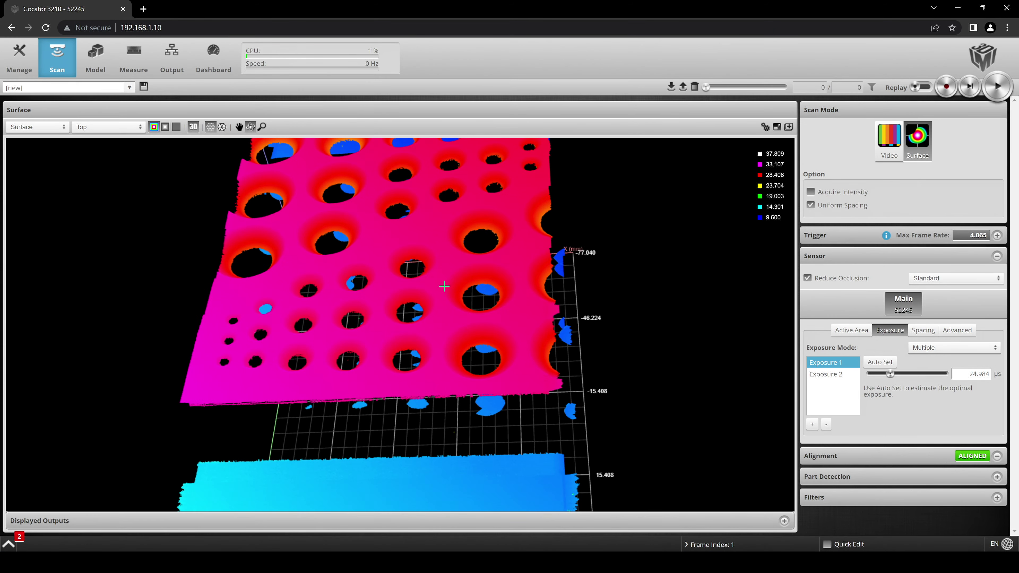
left_click_drag(445, 286, 536, 268)
scroll(498, 326, "up", 5)
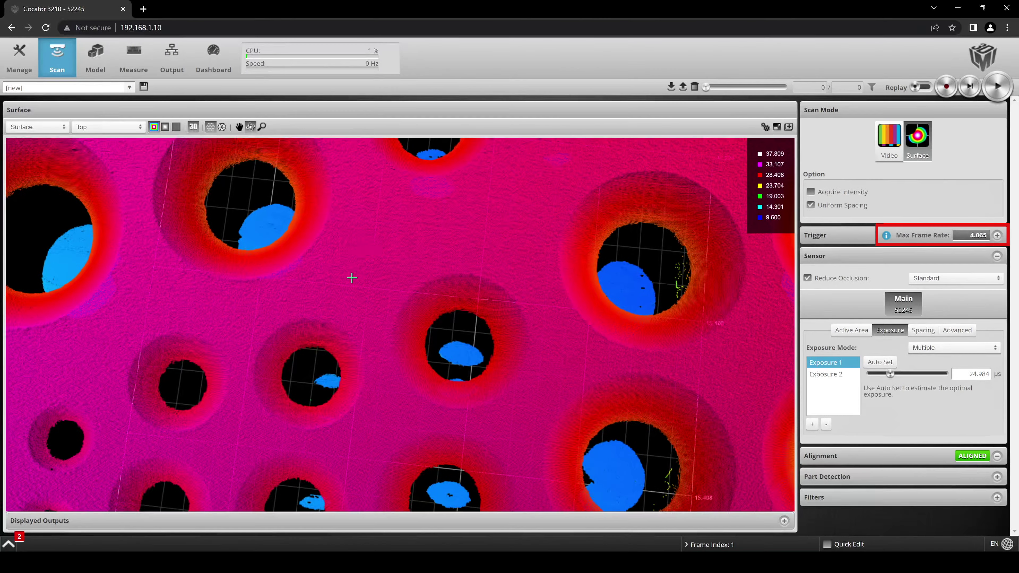
left_click_drag(352, 278, 392, 206)
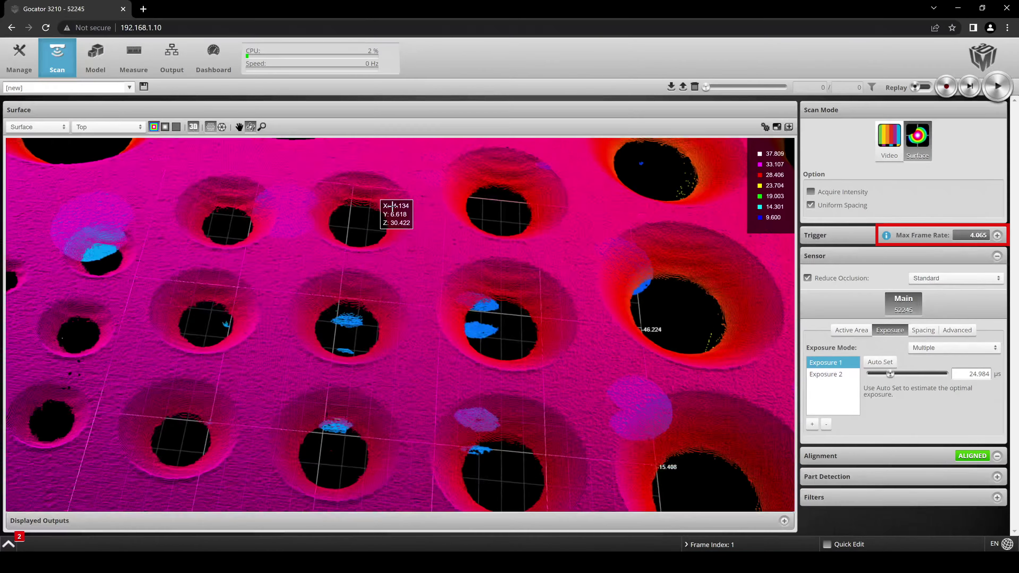
scroll(548, 261, "down", 5)
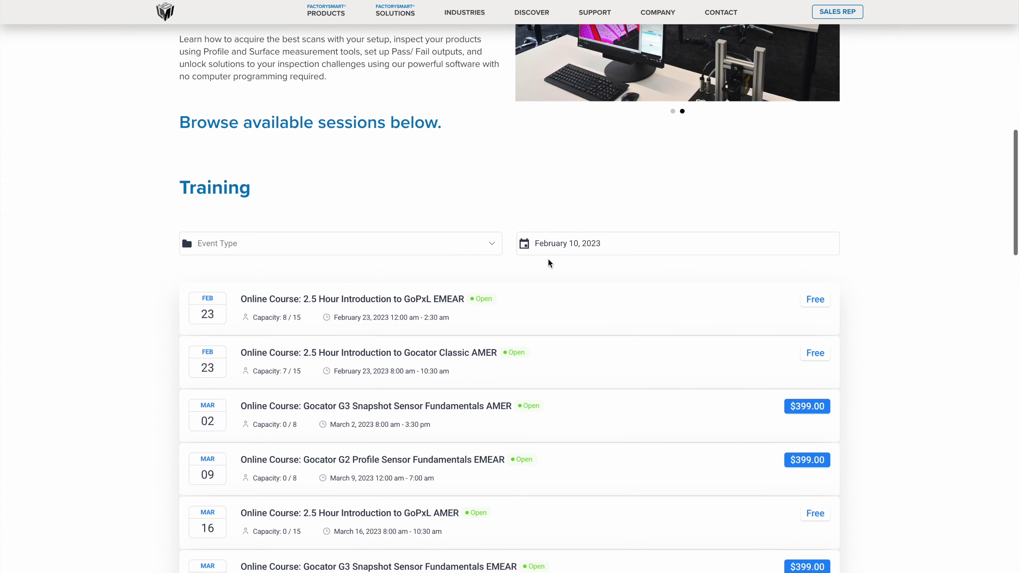